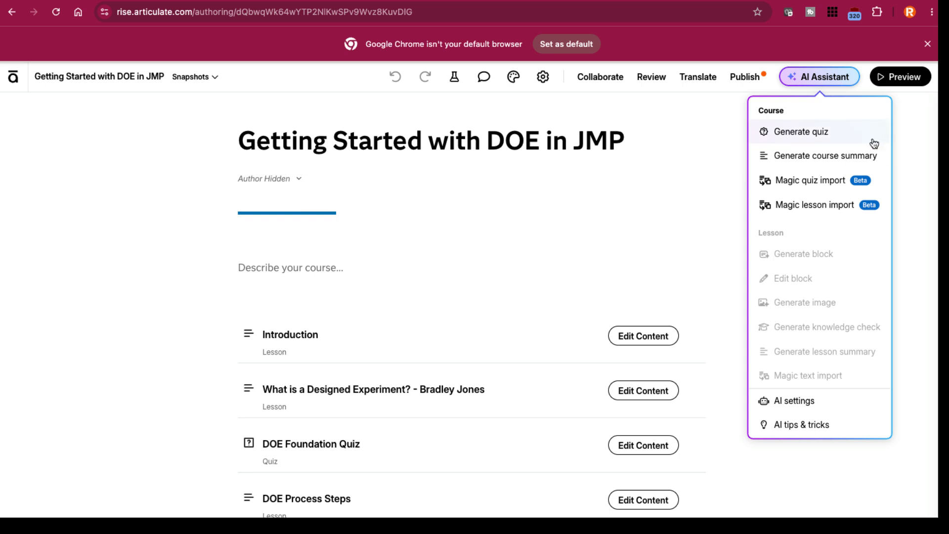
Step: Open Magic quiz import for the course, switch to the Word document, and select its entire question-and-answer table for copying
click(809, 184)
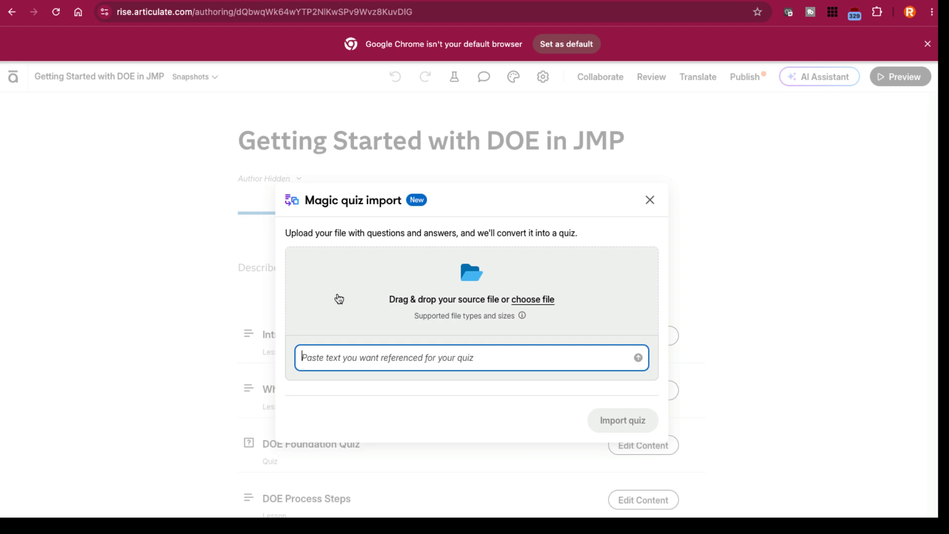
key(super+Tab)
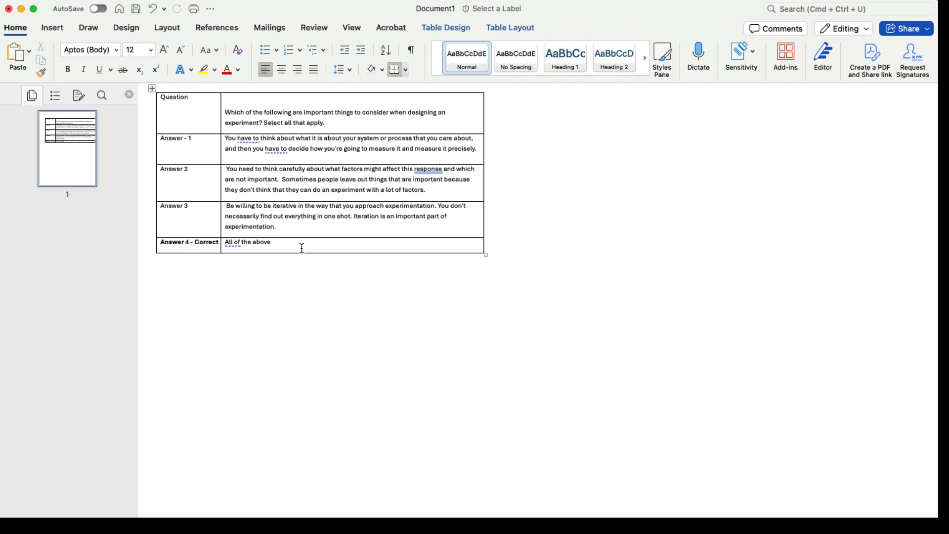
key(super+a)
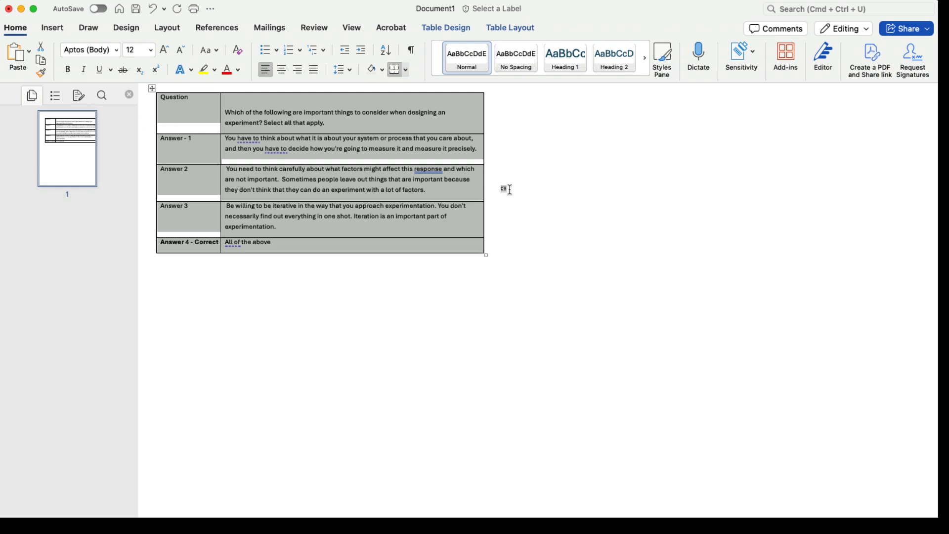
Step: Switch back to Rise, paste the copied question and answers into Magic quiz import, and import them as a quiz
key(super+Tab)
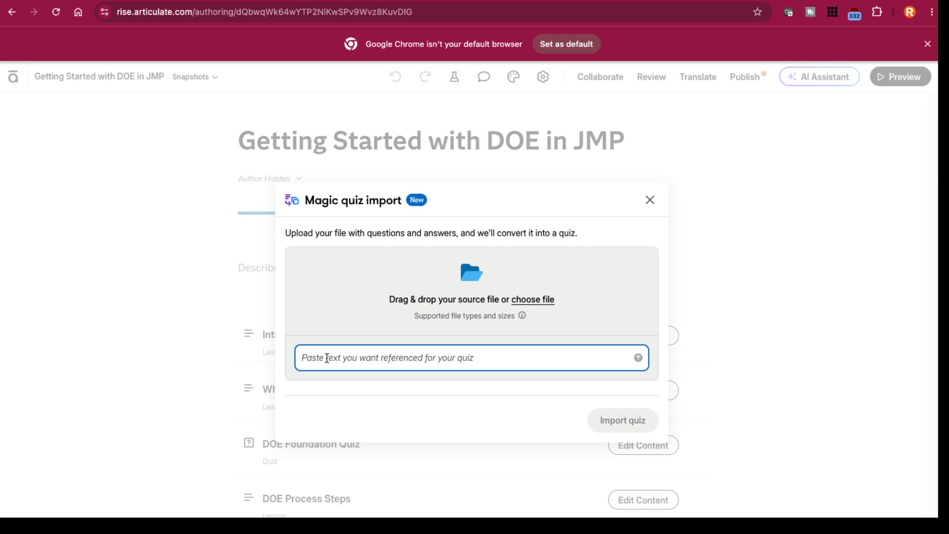
key(super+v)
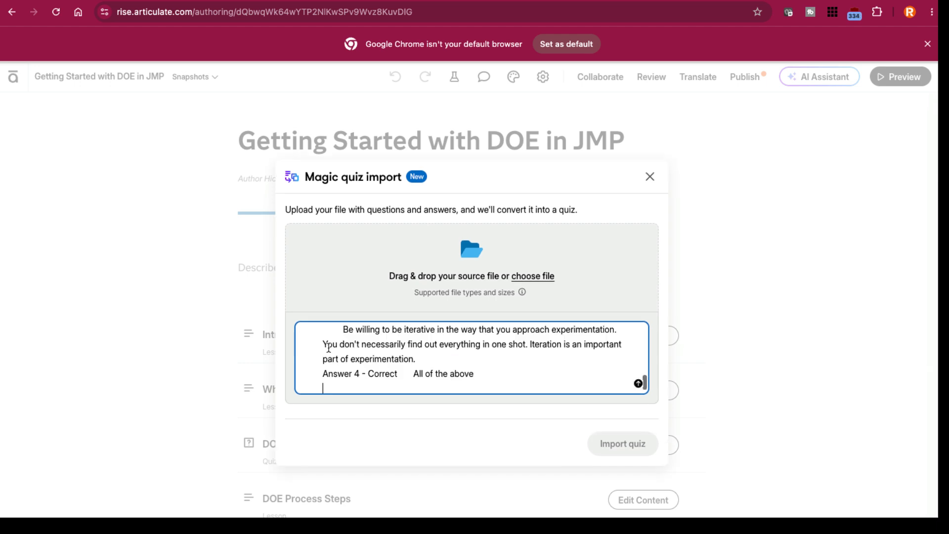
scroll(459, 356, up, 10)
scroll(460, 356, down, 10)
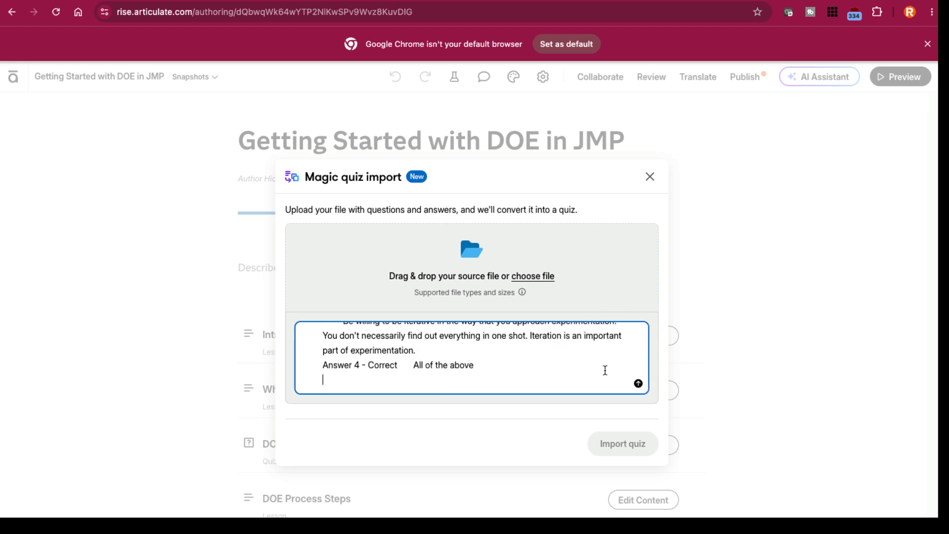
click(638, 385)
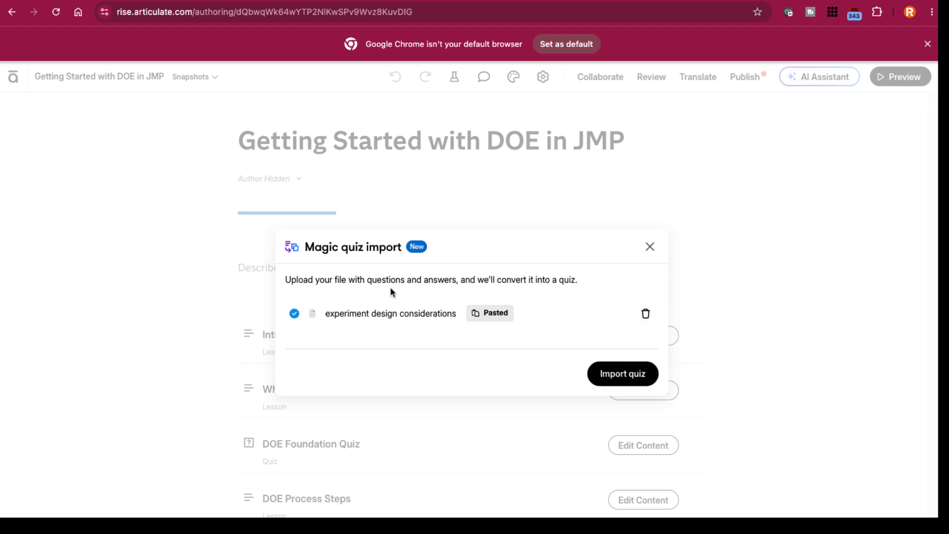
click(621, 378)
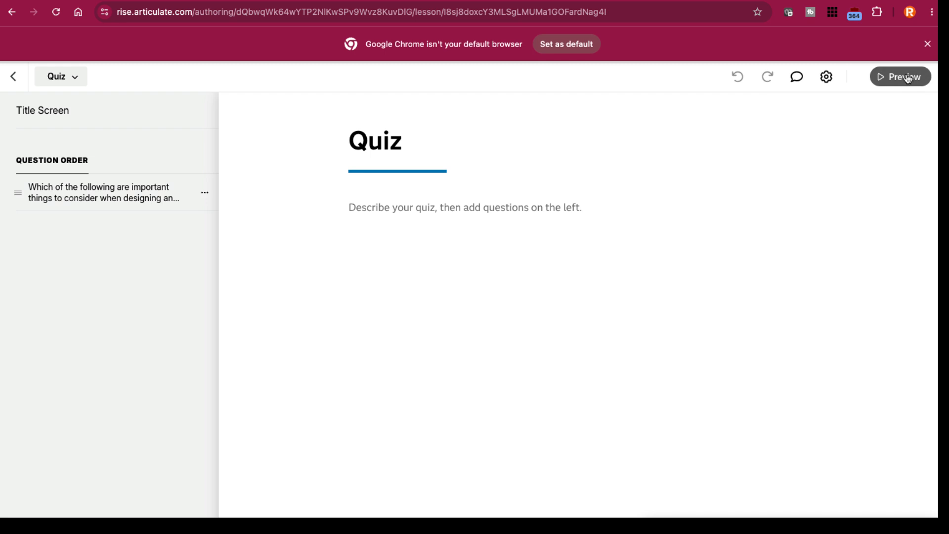
Step: Preview the imported quiz by submitting "All of the above" and viewing the results, and return to editing
click(908, 78)
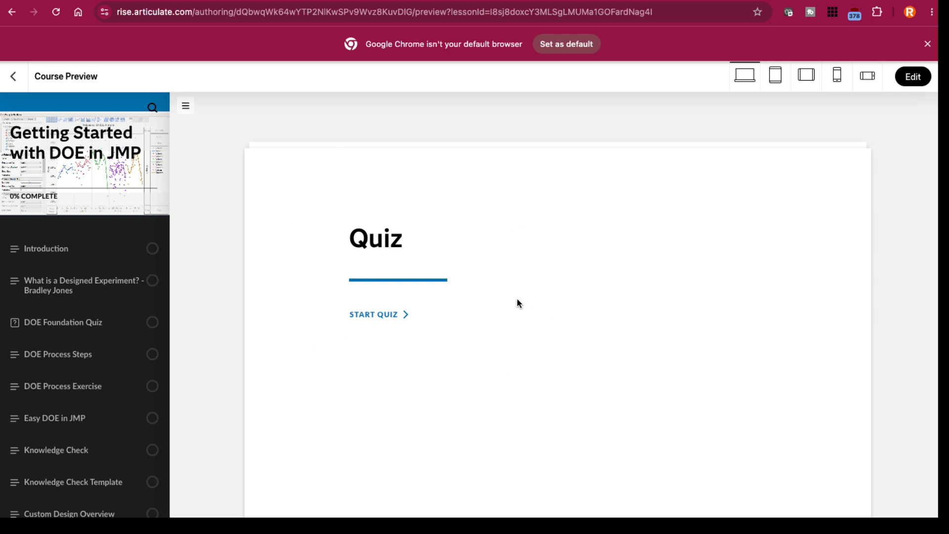
click(366, 315)
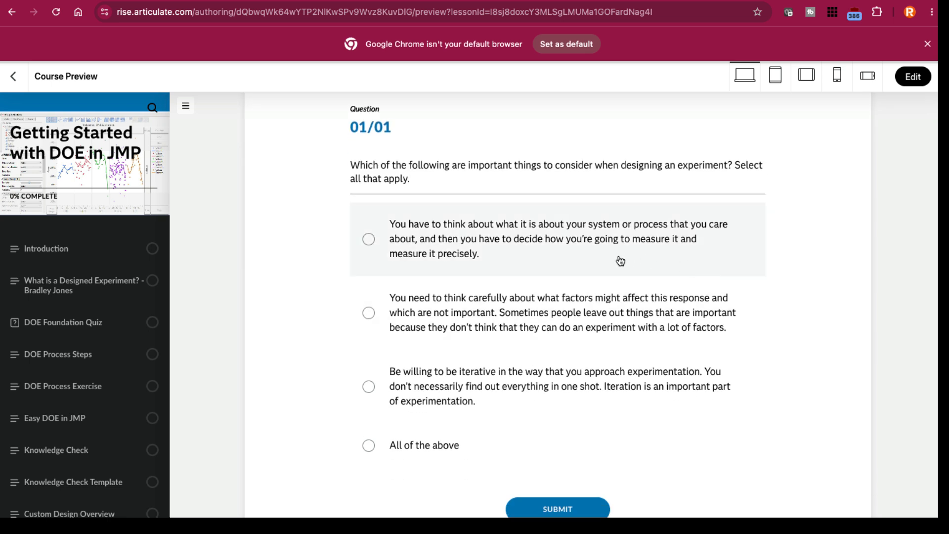
click(368, 445)
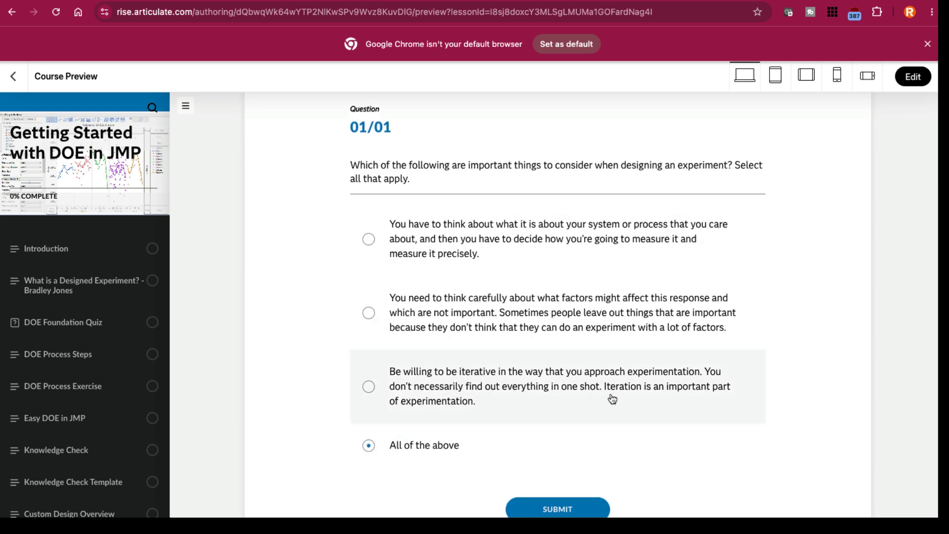
scroll(564, 440, down, 1)
click(550, 471)
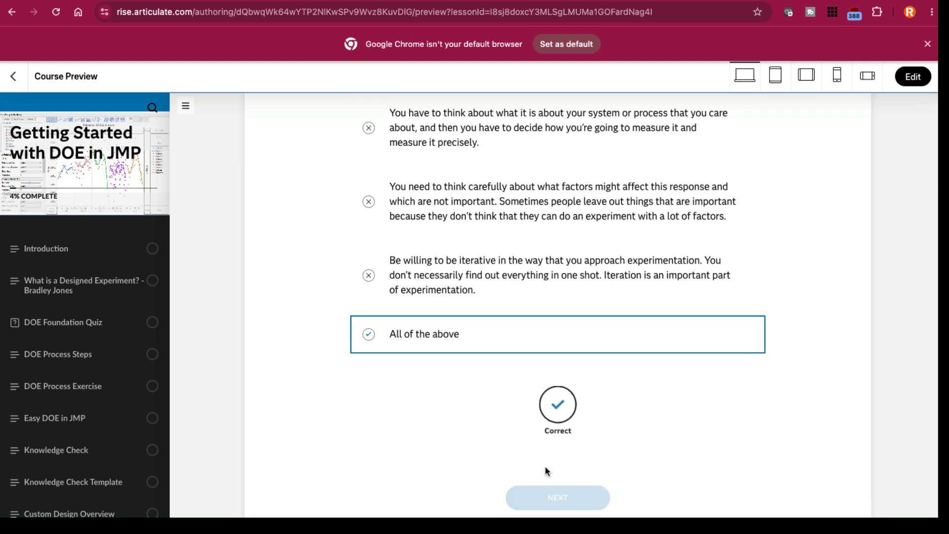
click(559, 488)
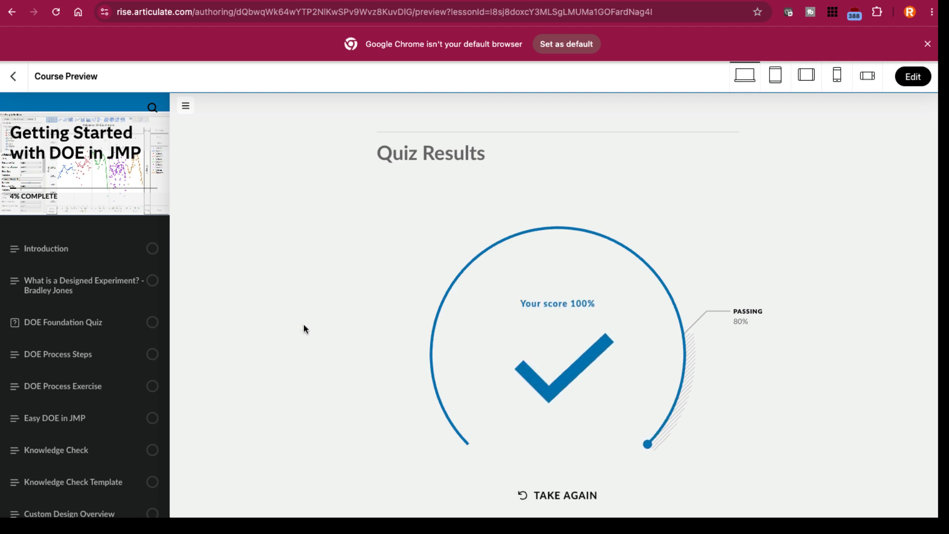
click(913, 76)
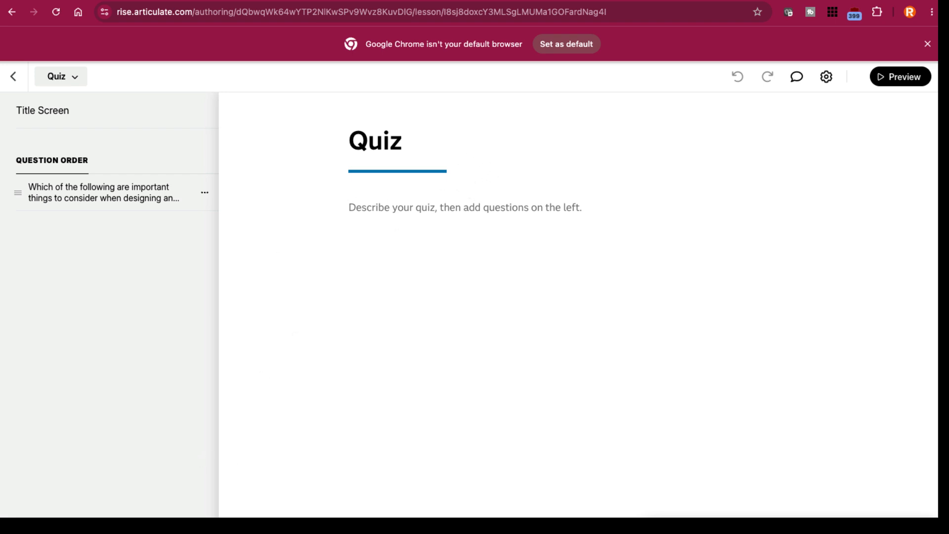
click(108, 528)
key(Up)
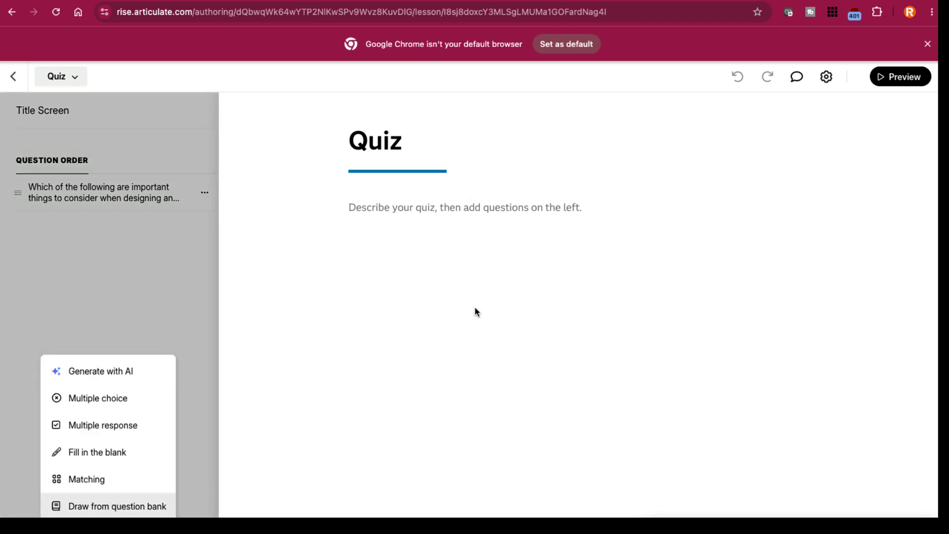
key(Up)
click(117, 506)
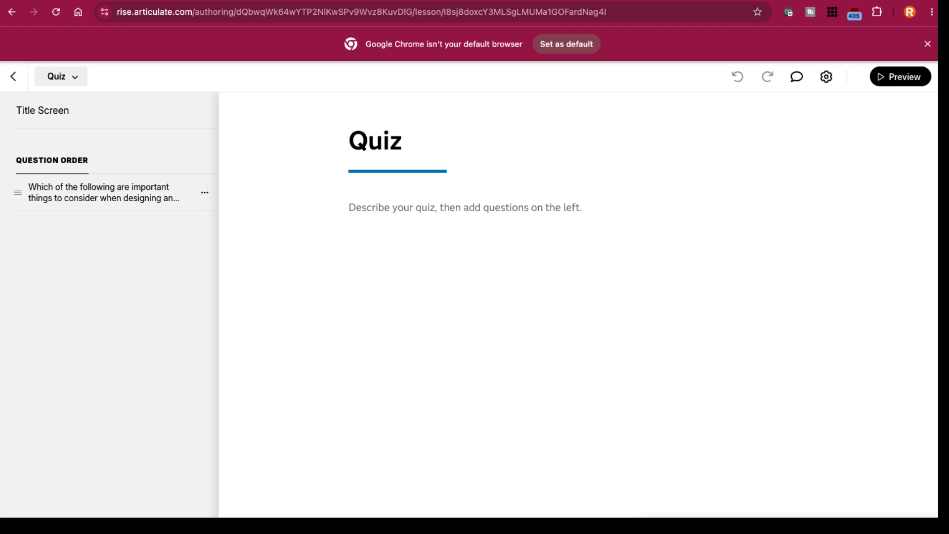
Step: Generate a new quiz question with AI on the suggested topic "JMP's Easy DOE Platform" and insert it into the quiz
click(116, 514)
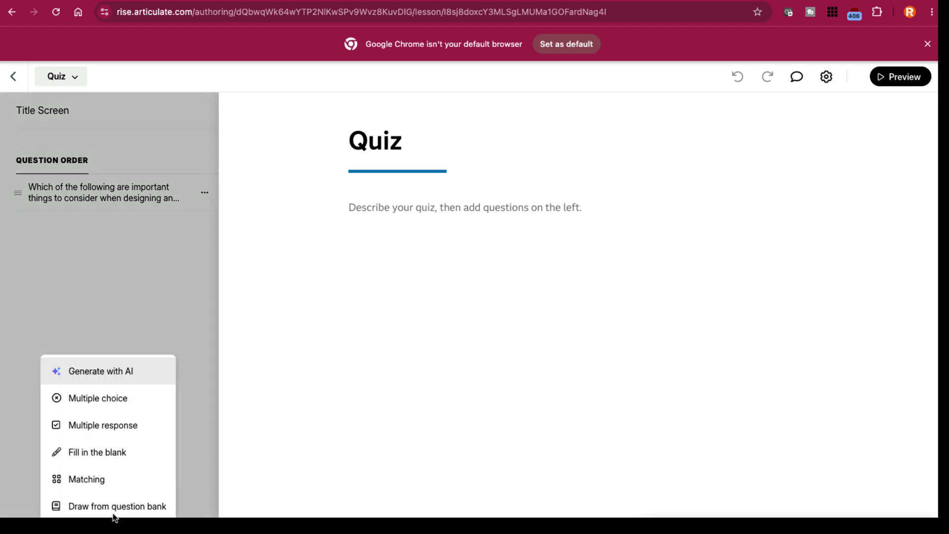
click(98, 370)
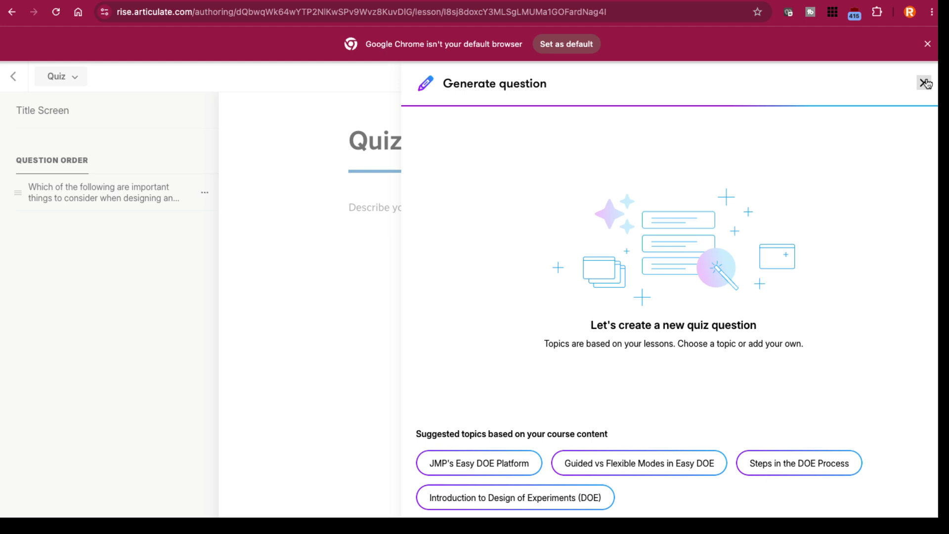
click(499, 464)
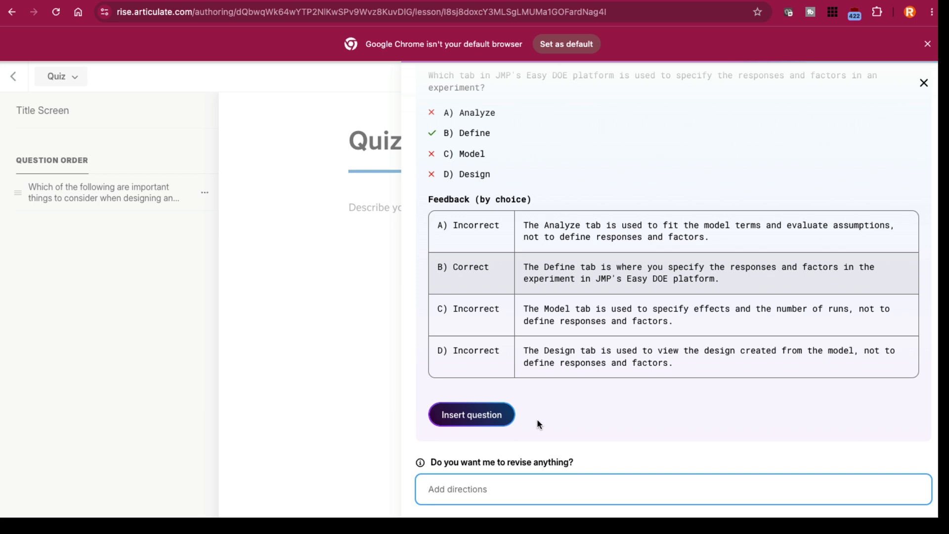
click(469, 415)
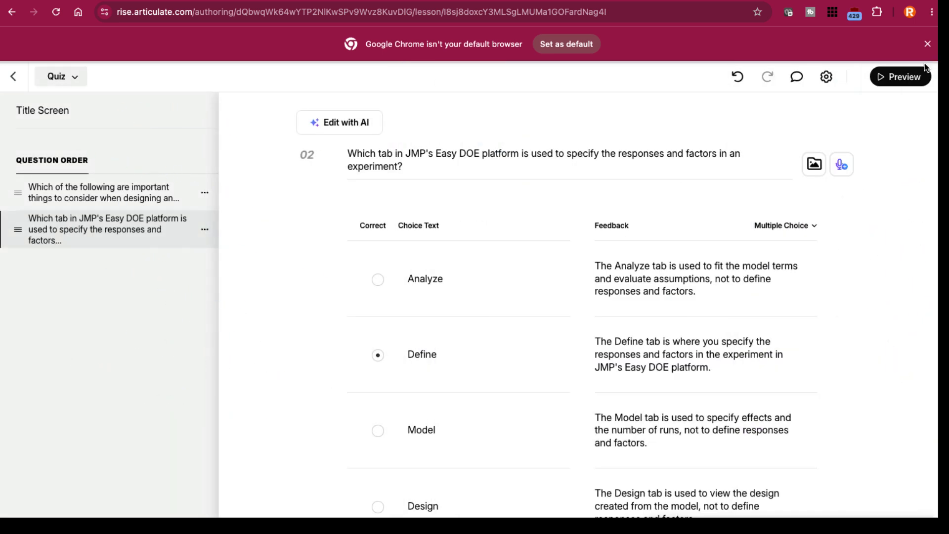
Step: Preview the two-question quiz, answering "All of the above" and "Define", view the results, and return to editing
click(903, 78)
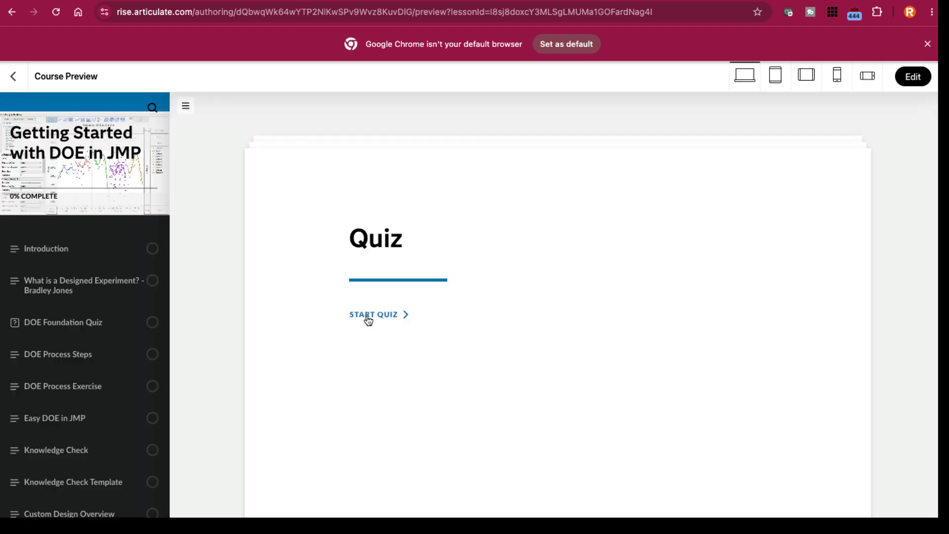
click(368, 320)
click(394, 409)
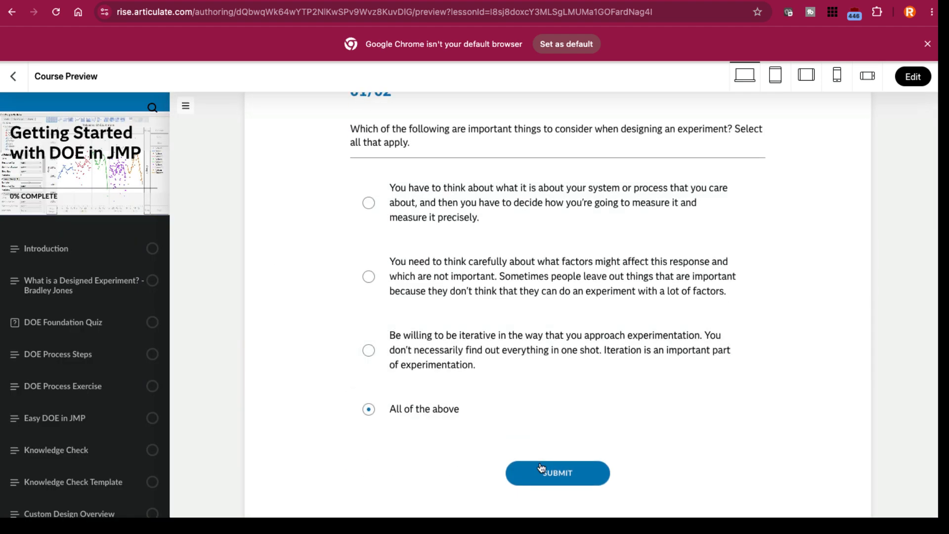
click(541, 470)
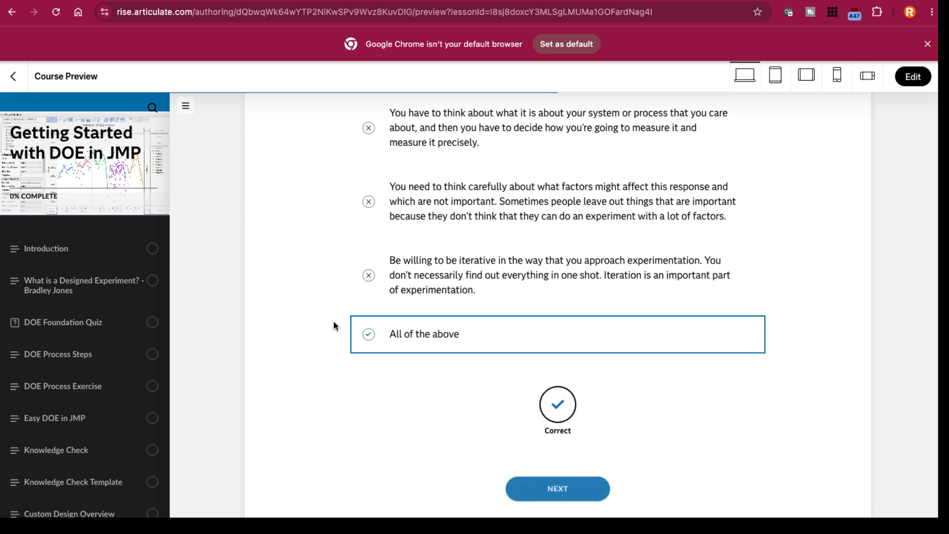
click(554, 494)
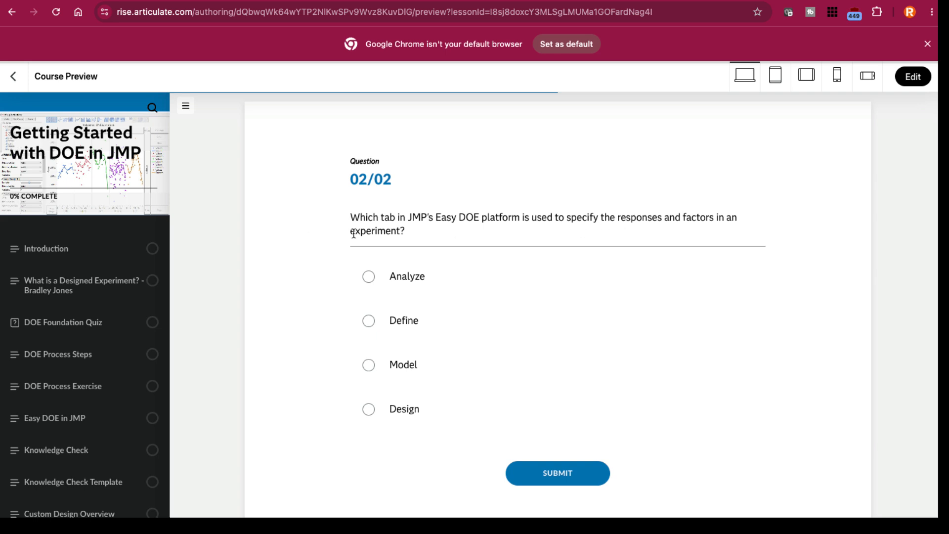
click(372, 331)
click(566, 473)
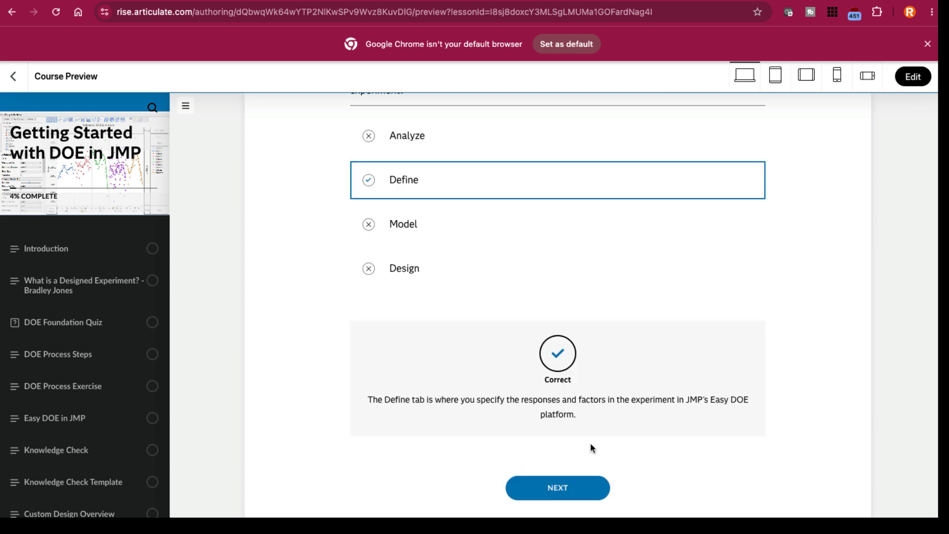
click(561, 487)
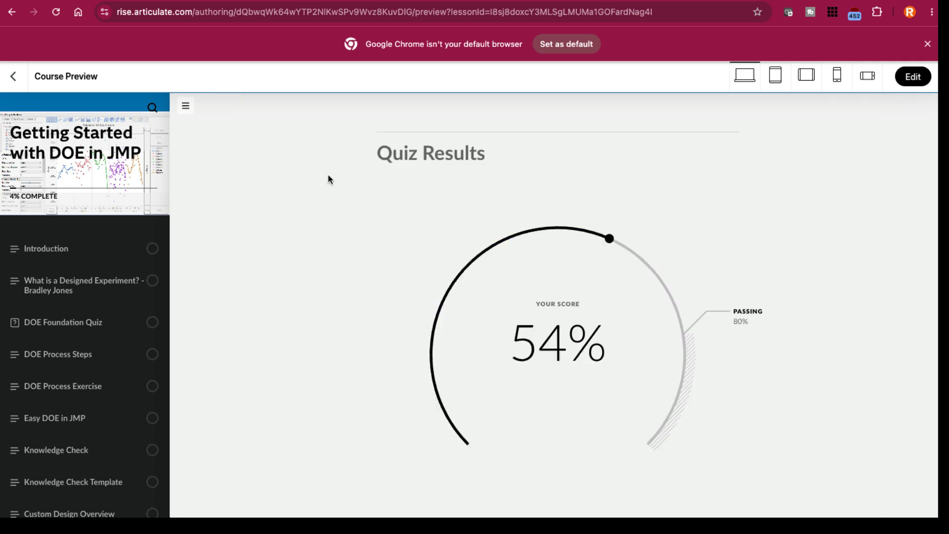
click(914, 76)
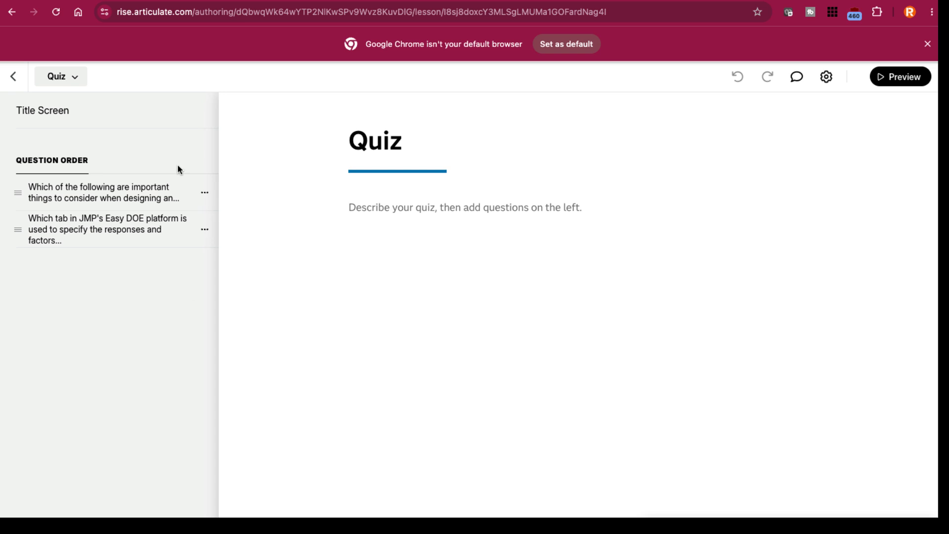
Step: Review the first question and the quiz's general, scoring, question and format settings, and exit to the course outline
click(171, 192)
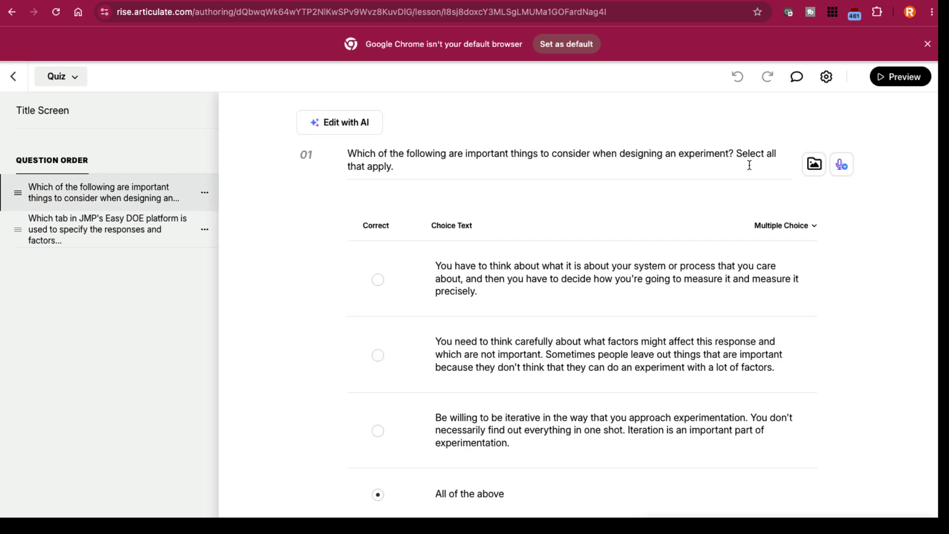
click(826, 76)
scroll(430, 375, down, 6)
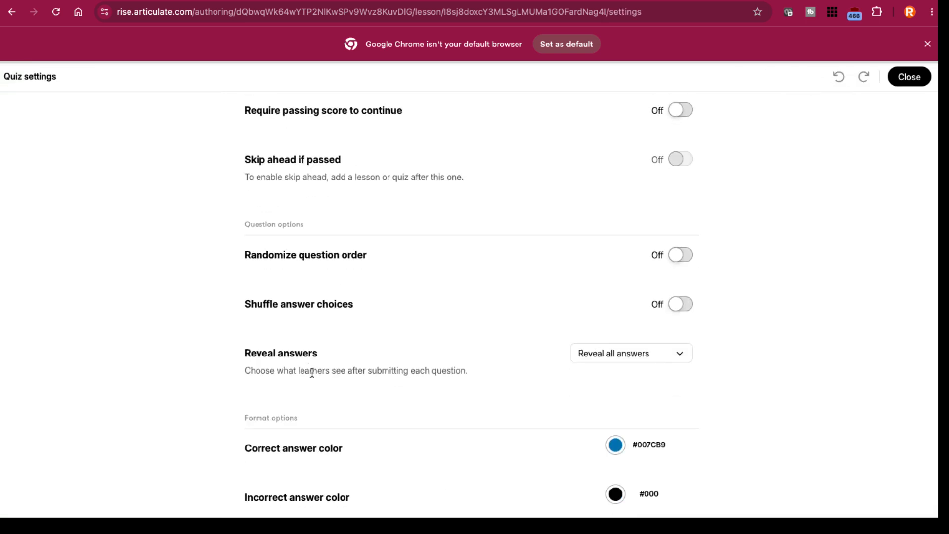
scroll(313, 373, up, 6)
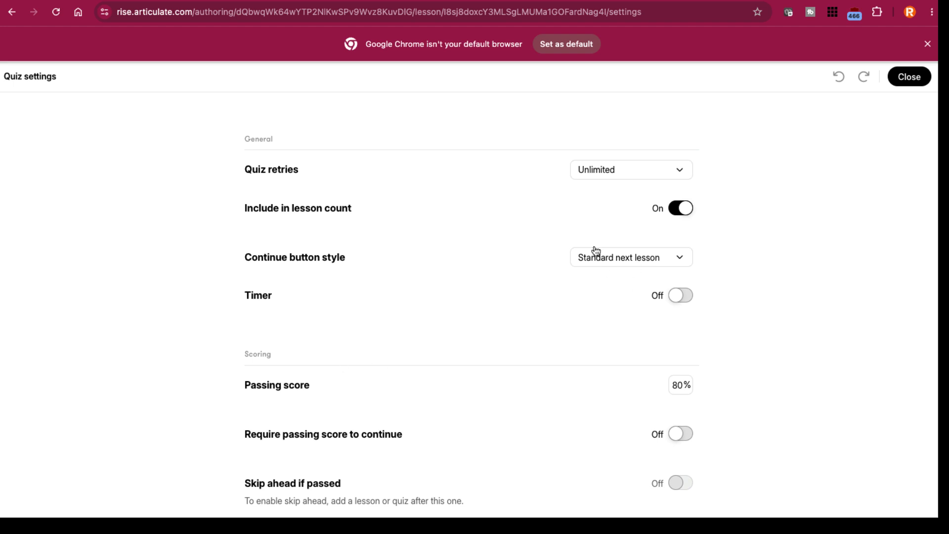
scroll(470, 379, down, 6)
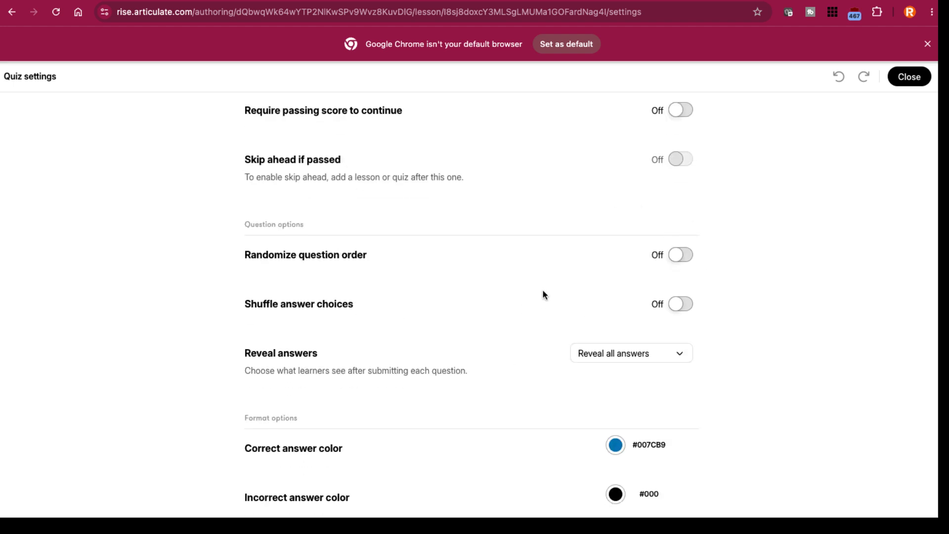
scroll(544, 295, up, 6)
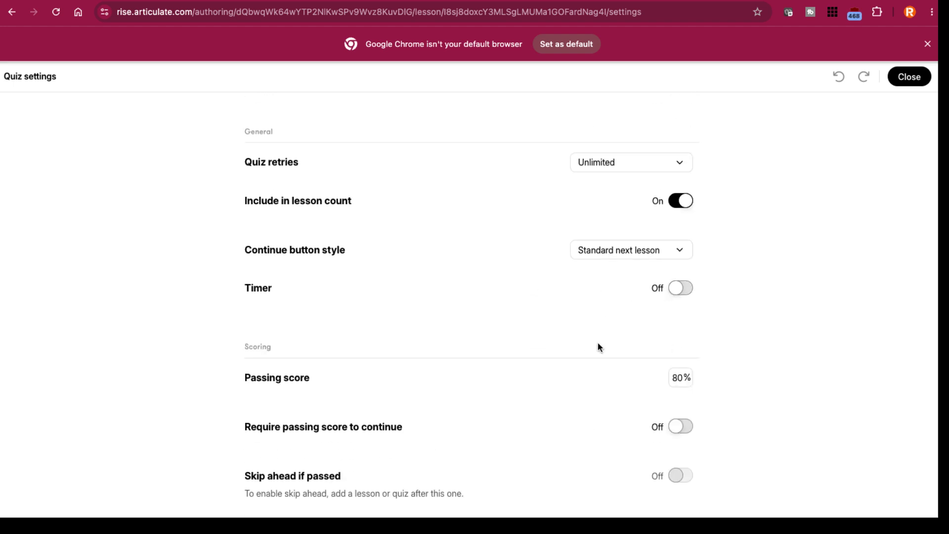
scroll(517, 328, down, 6)
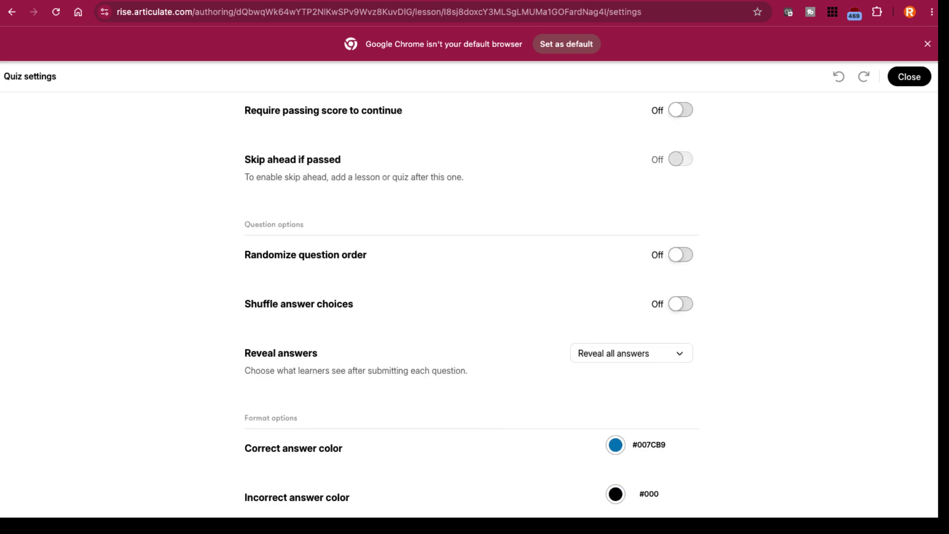
scroll(453, 453, up, 6)
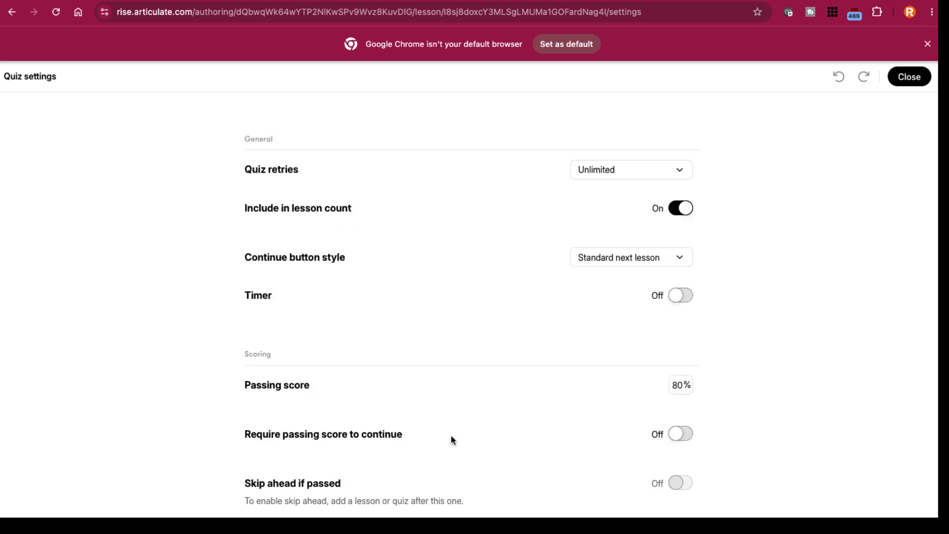
click(909, 77)
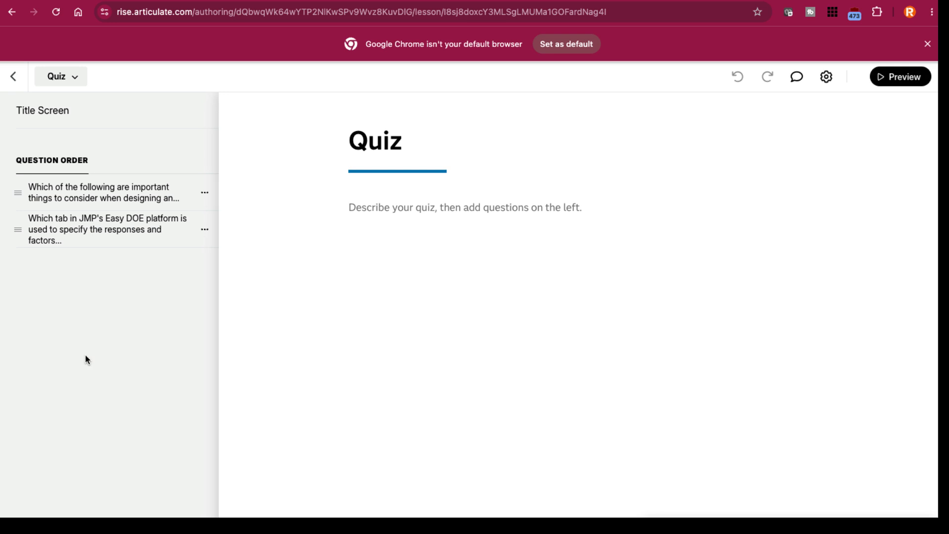
click(13, 77)
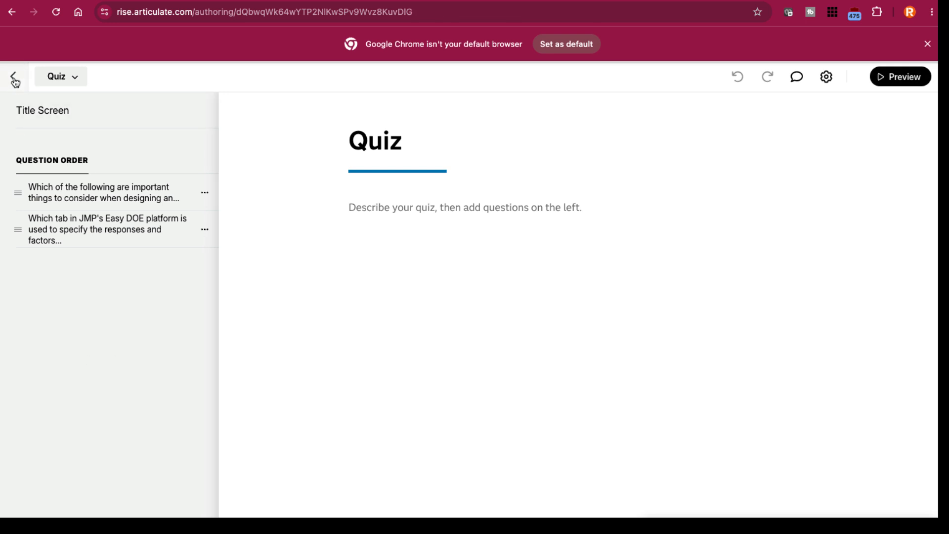